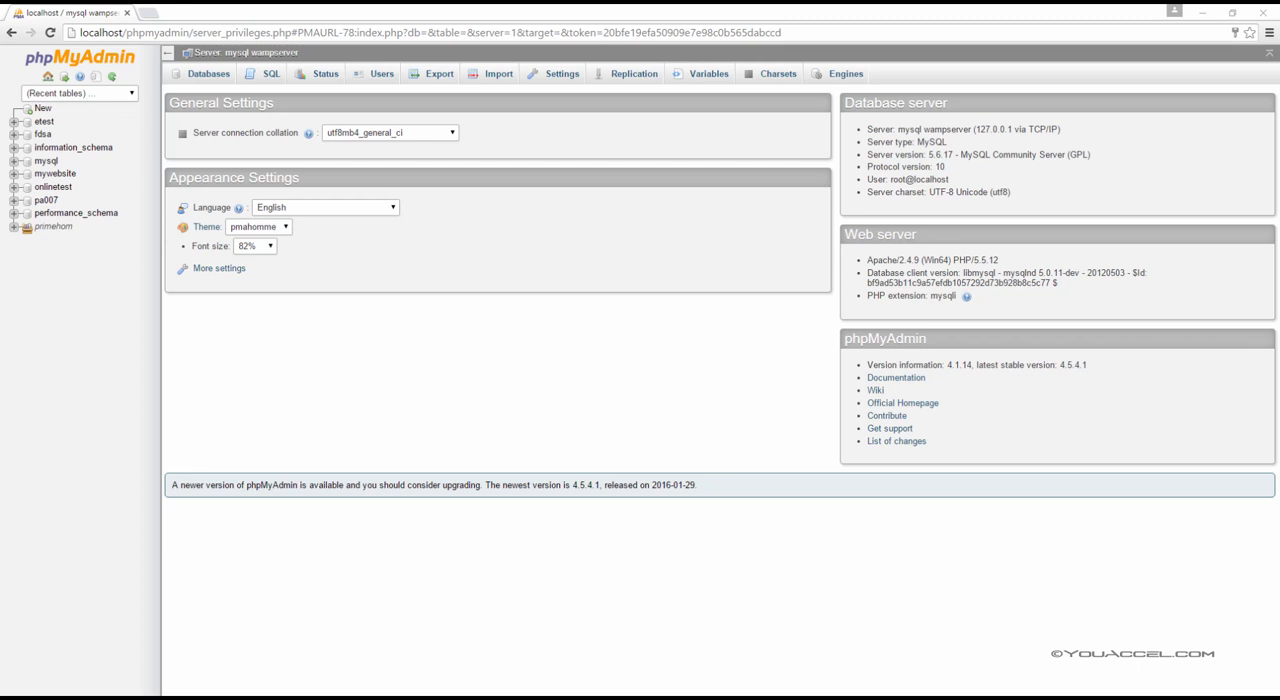
# Open the server's users overview and start adding a new user
pyautogui.click(47, 77)
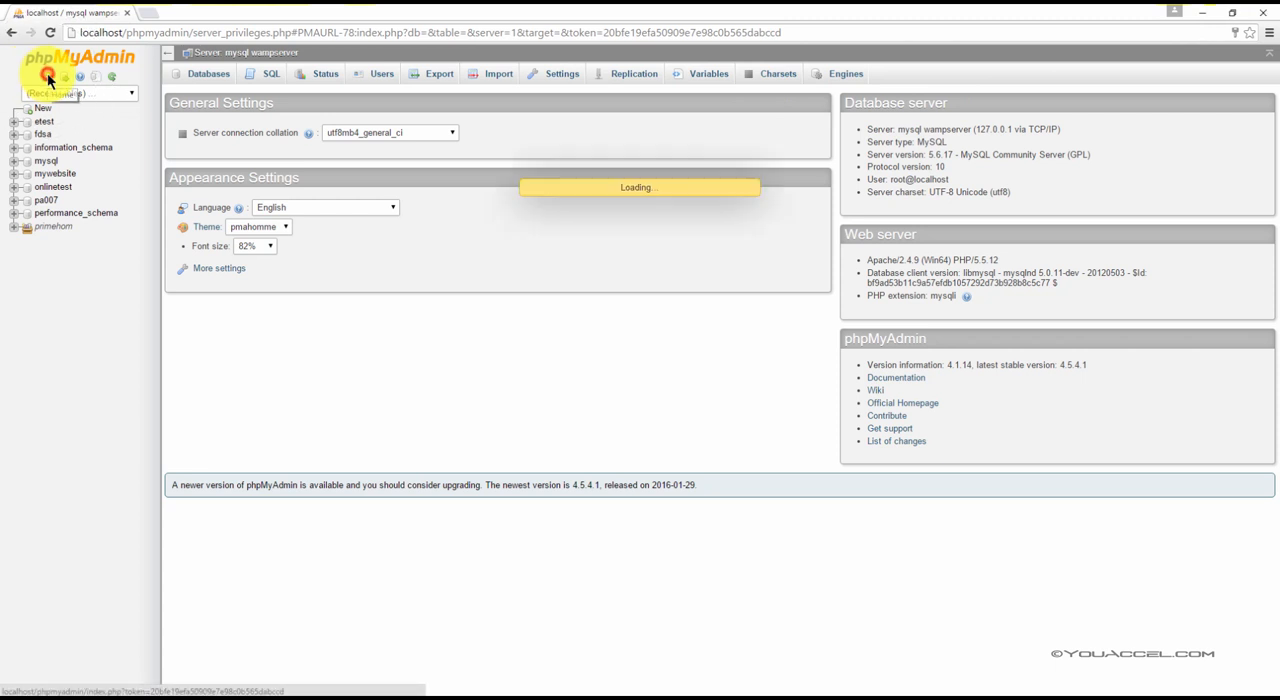
pyautogui.click(388, 80)
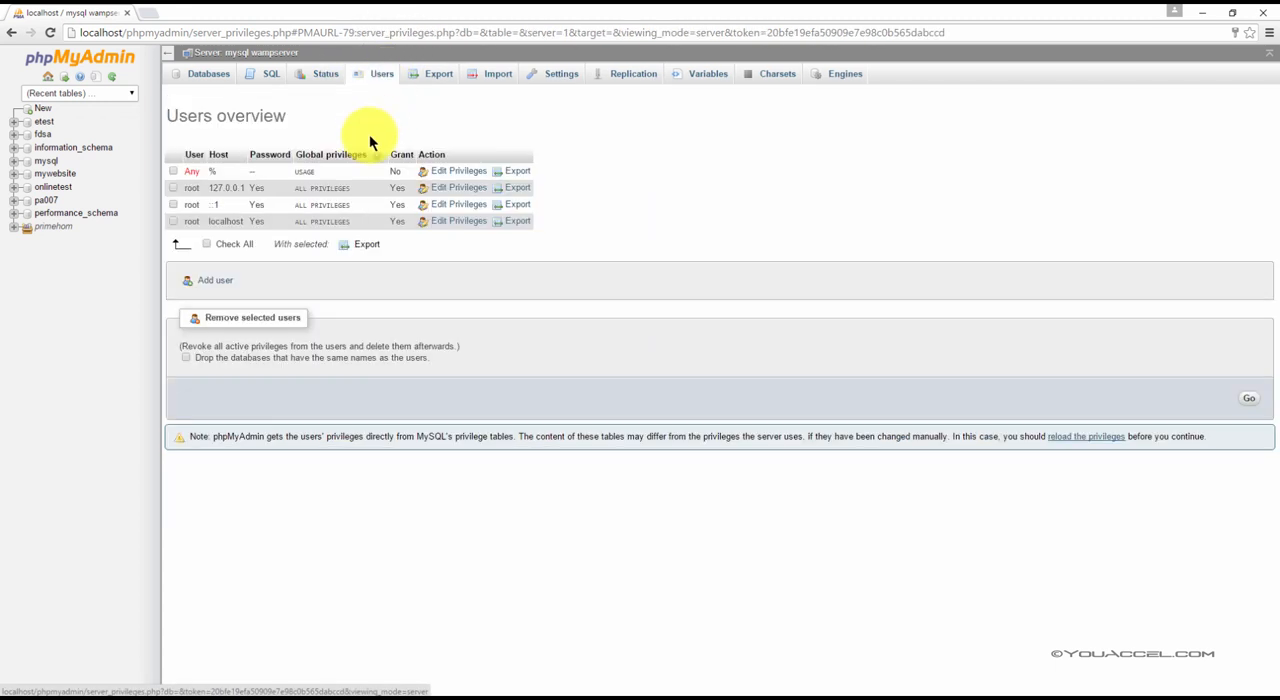
pyautogui.click(215, 285)
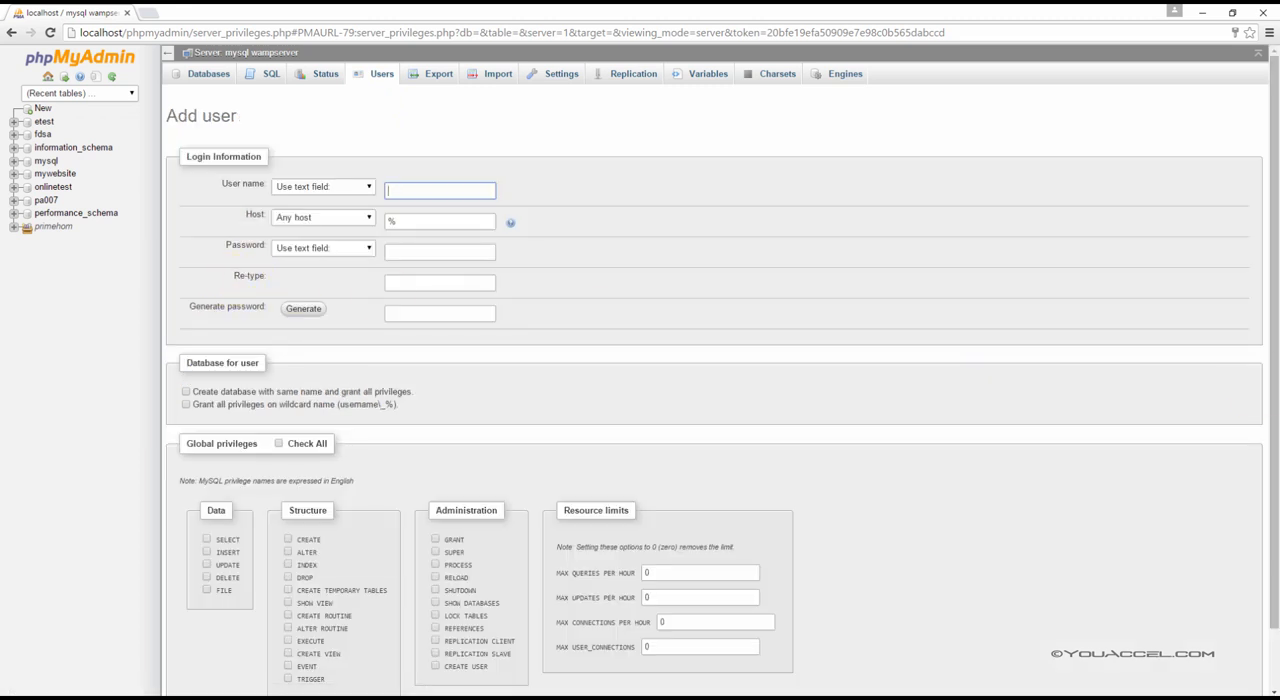
pyautogui.click(206, 160)
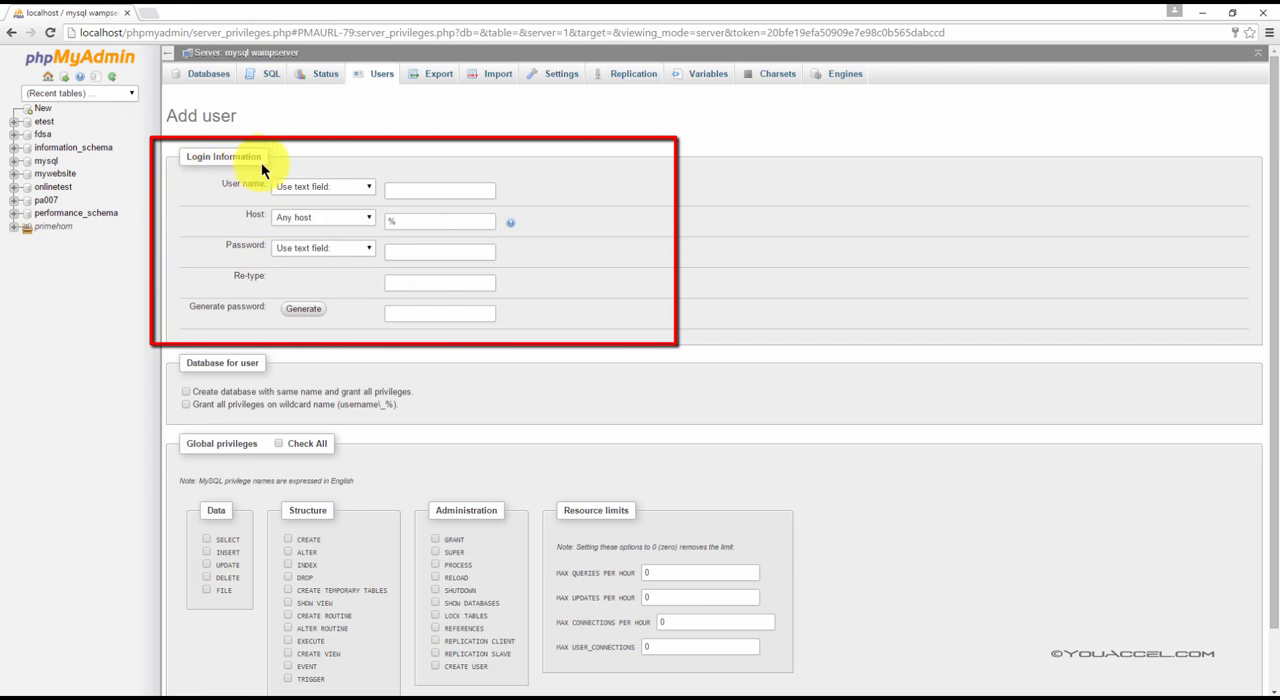
# Enter the new account's user name in the login information
pyautogui.click(414, 187)
pyautogui.write('john')
pyautogui.click(428, 221)
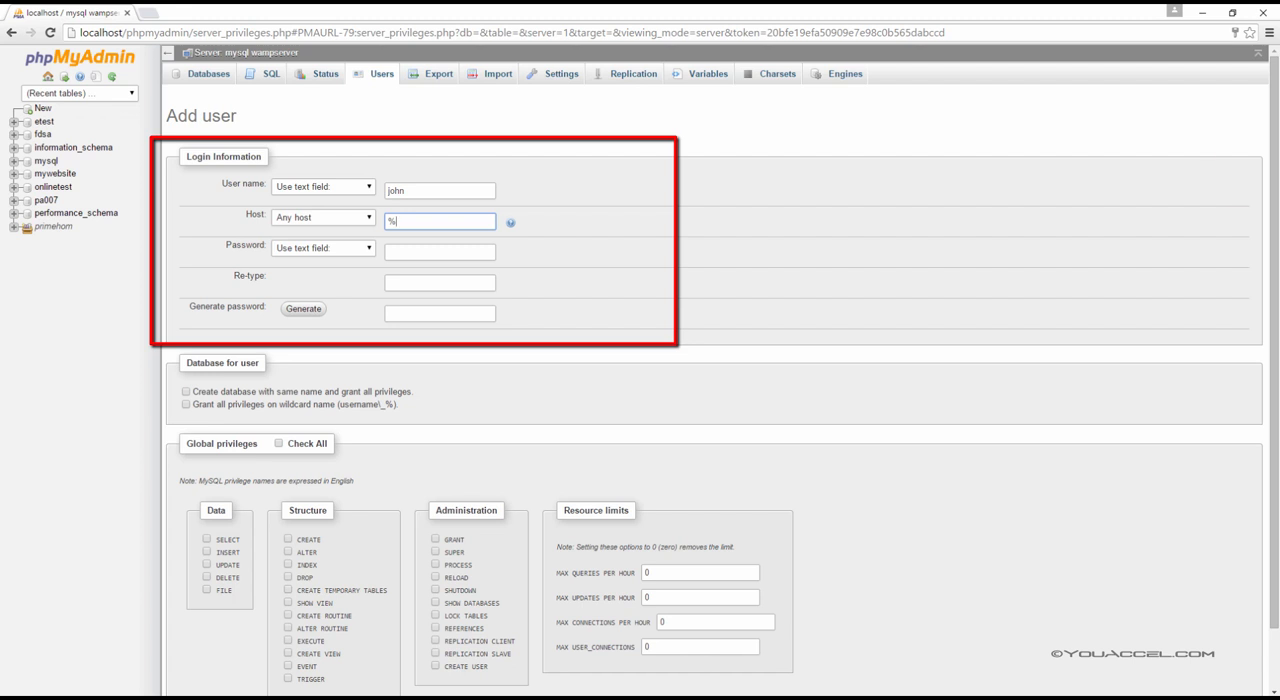
# Switch the new account's host option to Use text field and back to Any host
pyautogui.click(320, 220)
pyautogui.click(319, 224)
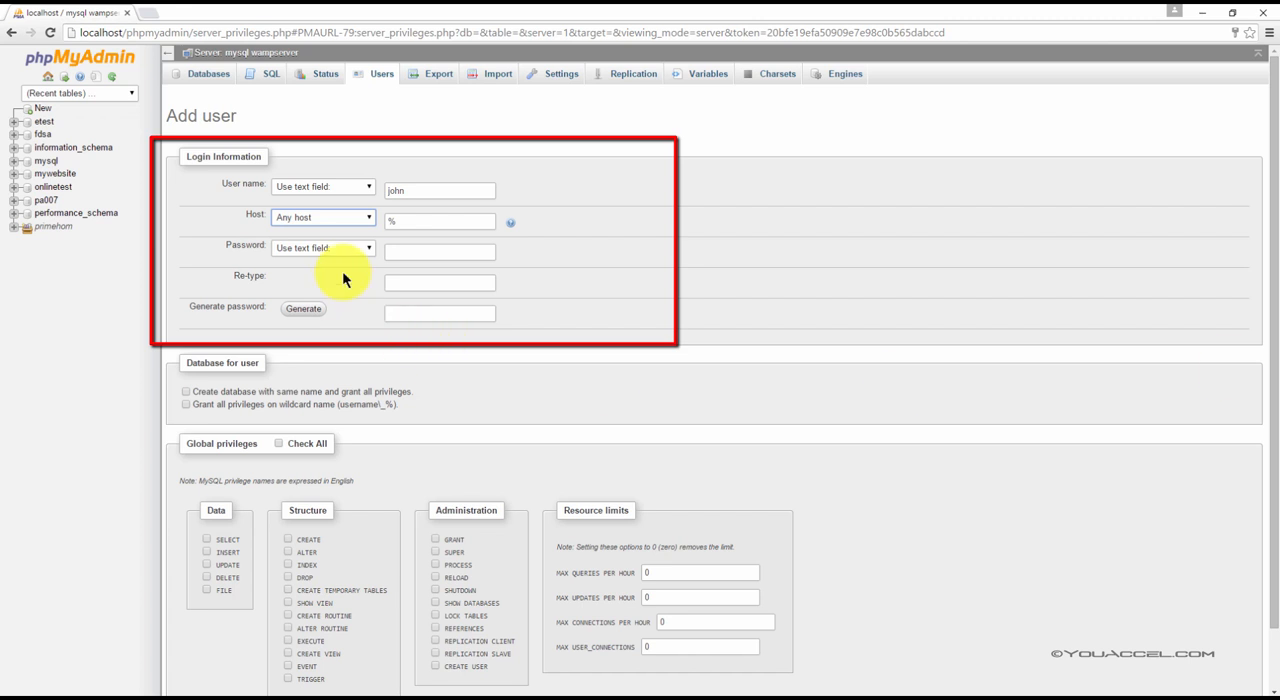
pyautogui.click(333, 213)
pyautogui.click(345, 265)
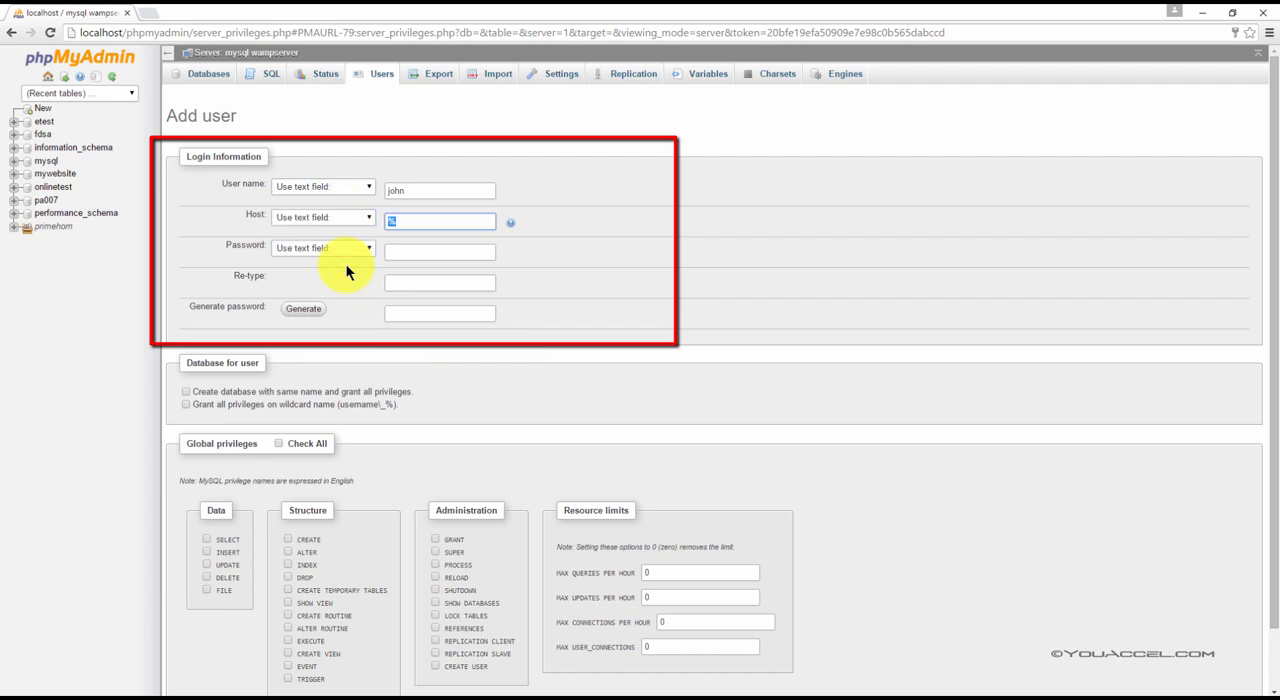
pyautogui.click(304, 220)
pyautogui.click(300, 231)
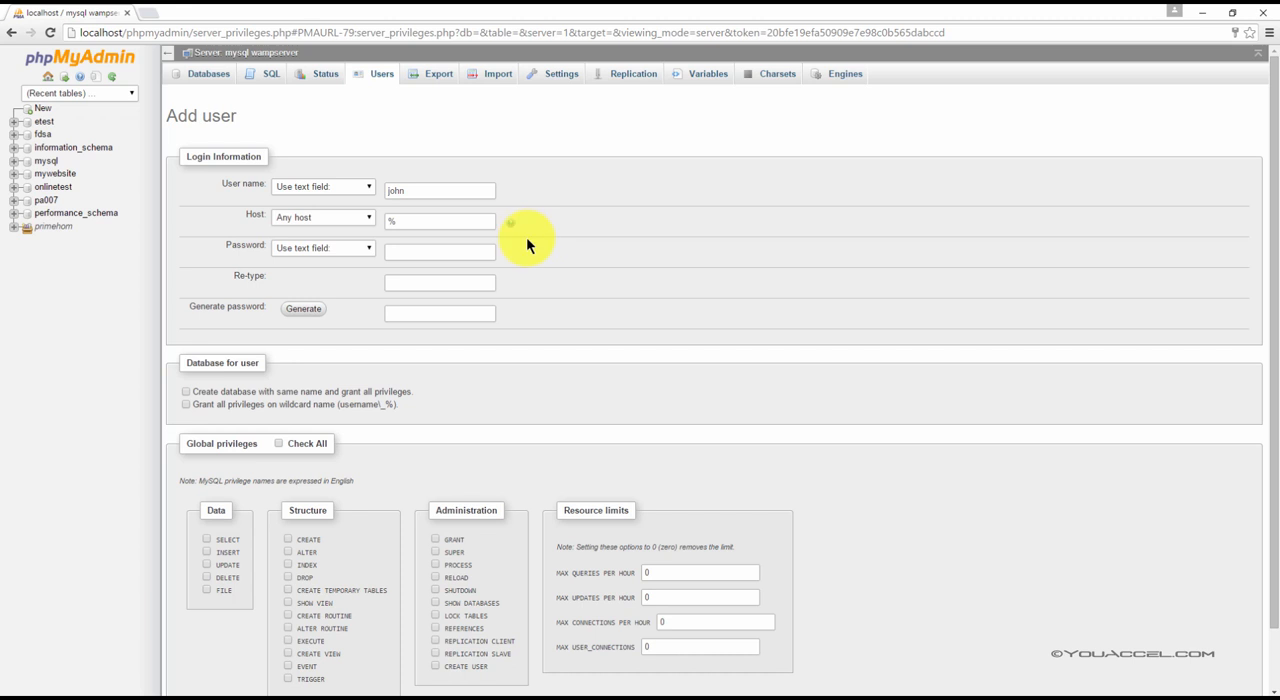
# Enter the account password and repeat it in the Re-type field
pyautogui.click(409, 255)
pyautogui.write('1234')
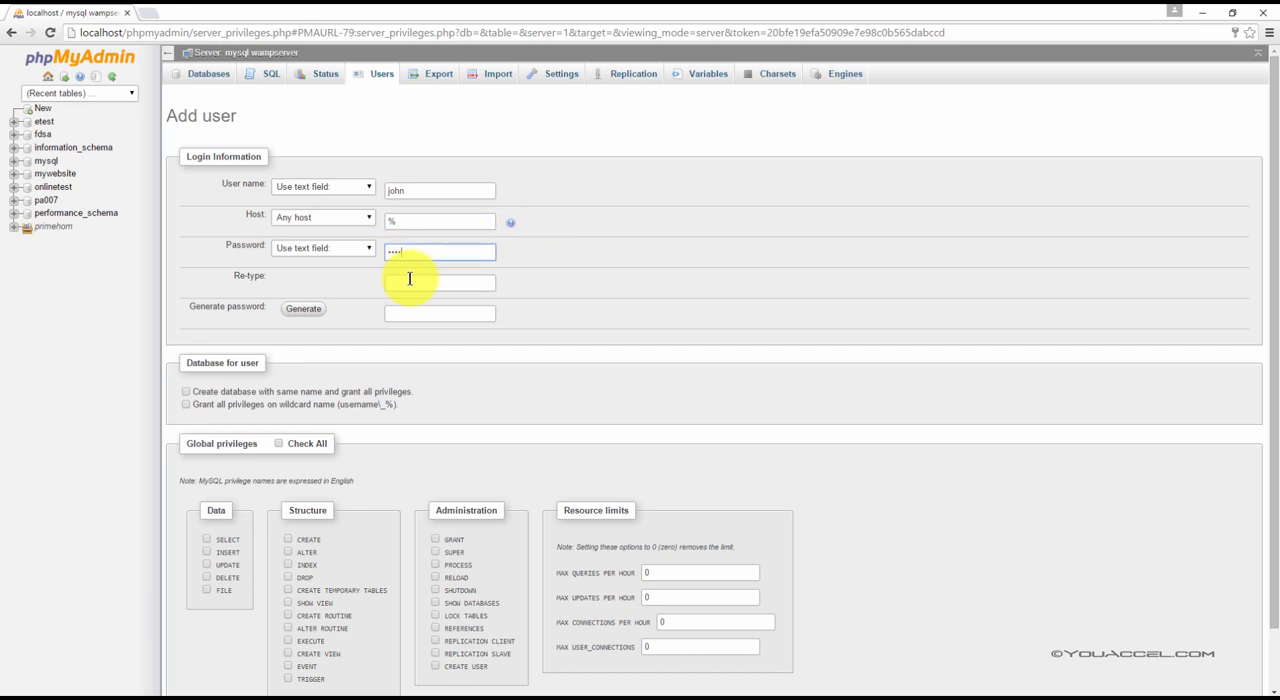
pyautogui.click(409, 279)
pyautogui.write('1234')
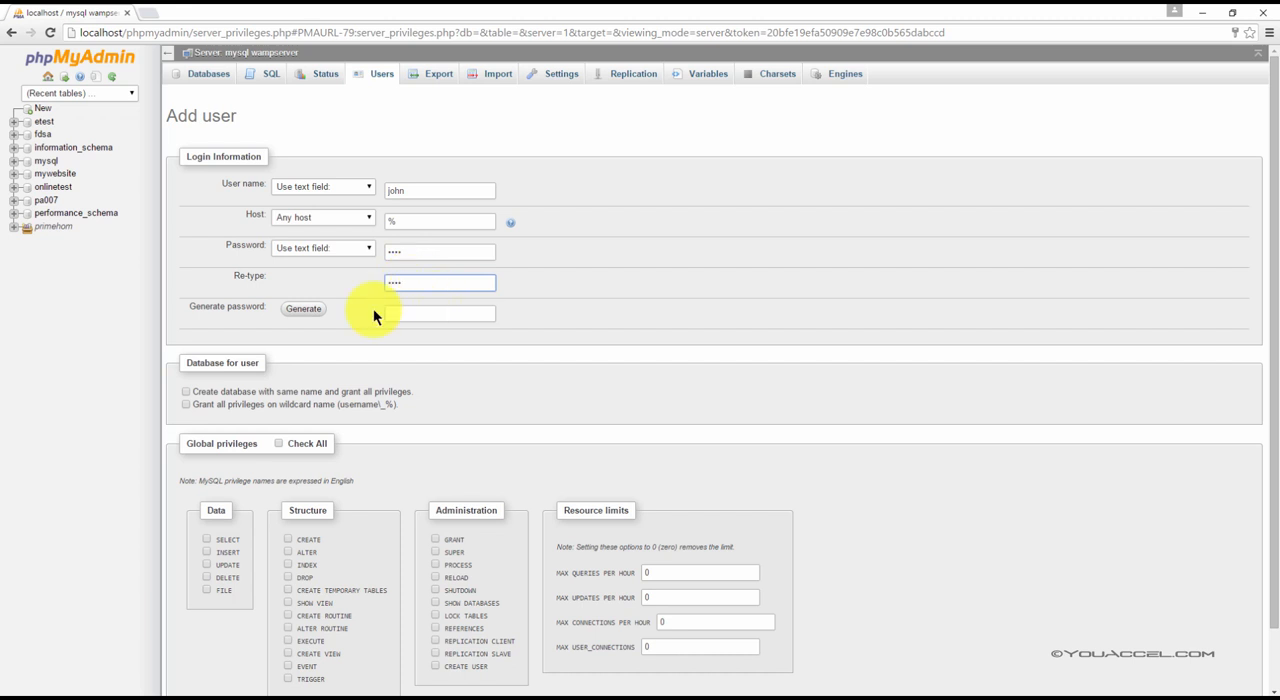
# Try generating a random password for the account and clear the Generate password field
pyautogui.click(314, 313)
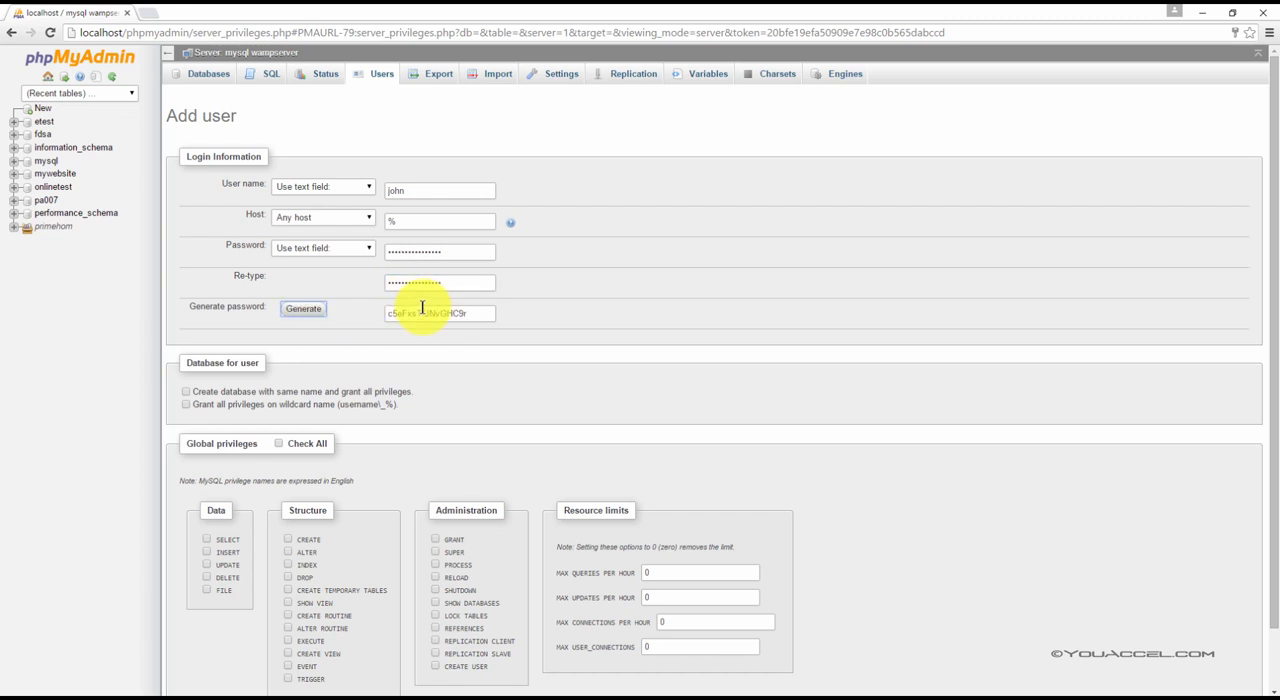
pyautogui.moveTo(471, 314); pyautogui.dragTo(386, 314)
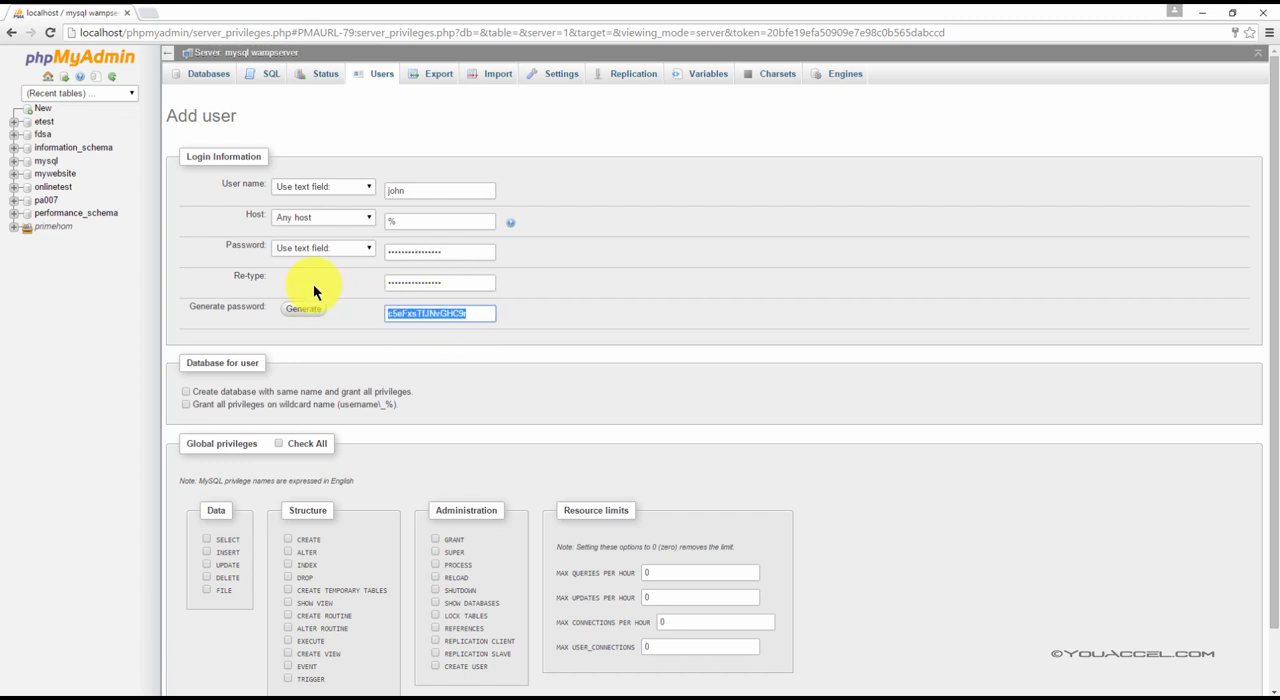
pyautogui.moveTo(458, 252); pyautogui.dragTo(308, 249)
pyautogui.moveTo(474, 316); pyautogui.dragTo(103, 285)
pyautogui.press('BackSpace')
# Replace the contents of both the Password and Re-type fields with a manually chosen account password
pyautogui.moveTo(471, 252); pyautogui.dragTo(269, 258)
pyautogui.write('••••')
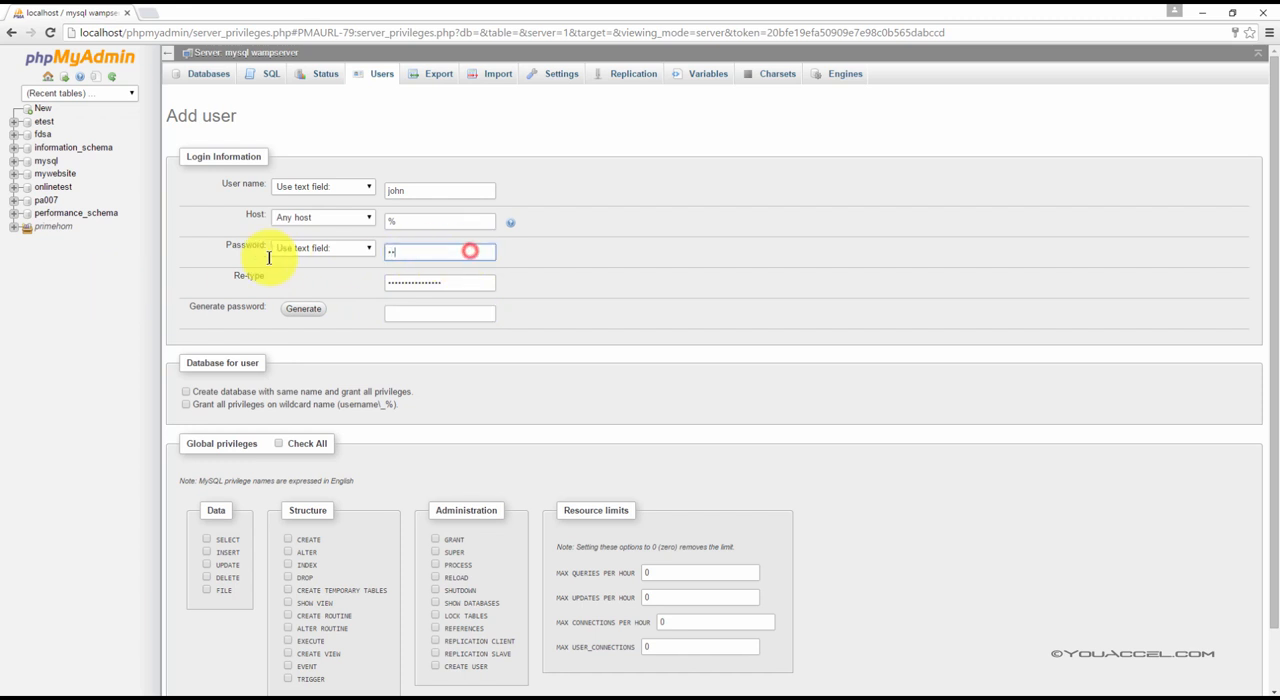
pyautogui.moveTo(451, 289); pyautogui.dragTo(300, 283)
pyautogui.write('••••')
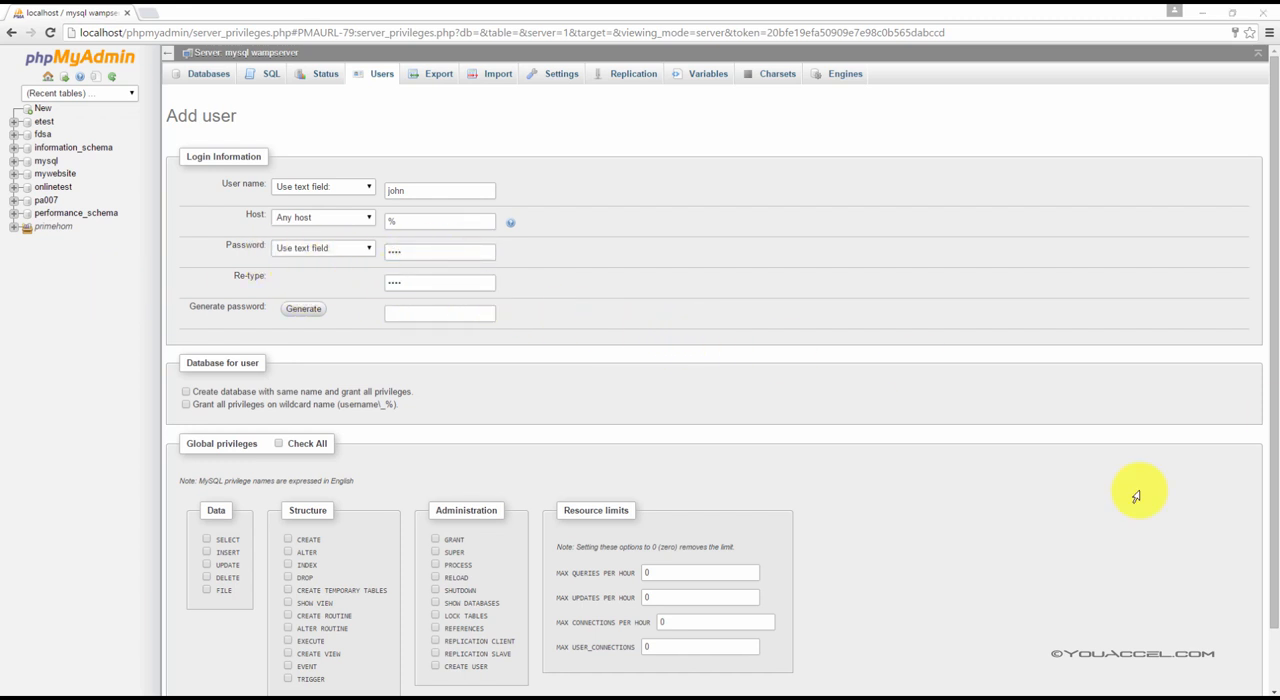
# Examine the global privilege groups and resource limits for the new account, ticking and unticking the DROP privilege
pyautogui.scroll(-1, 350, 393)
pyautogui.click(285, 301)
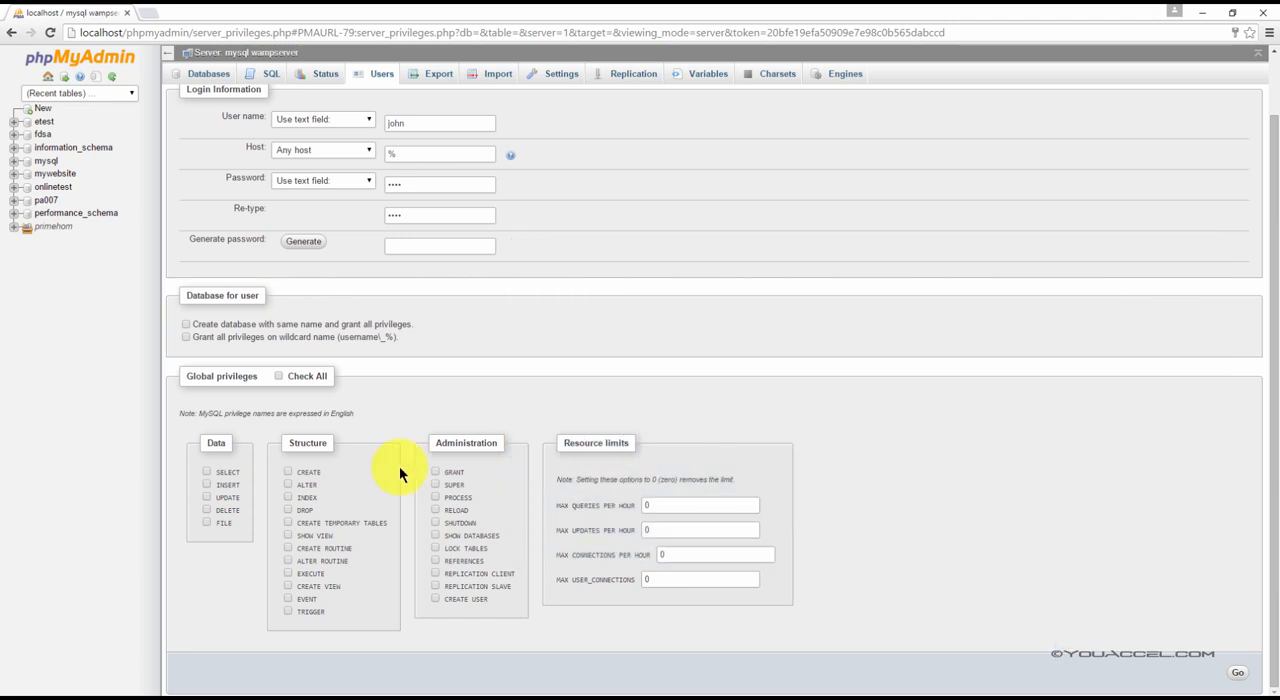
pyautogui.moveTo(186, 376); pyautogui.dragTo(251, 372)
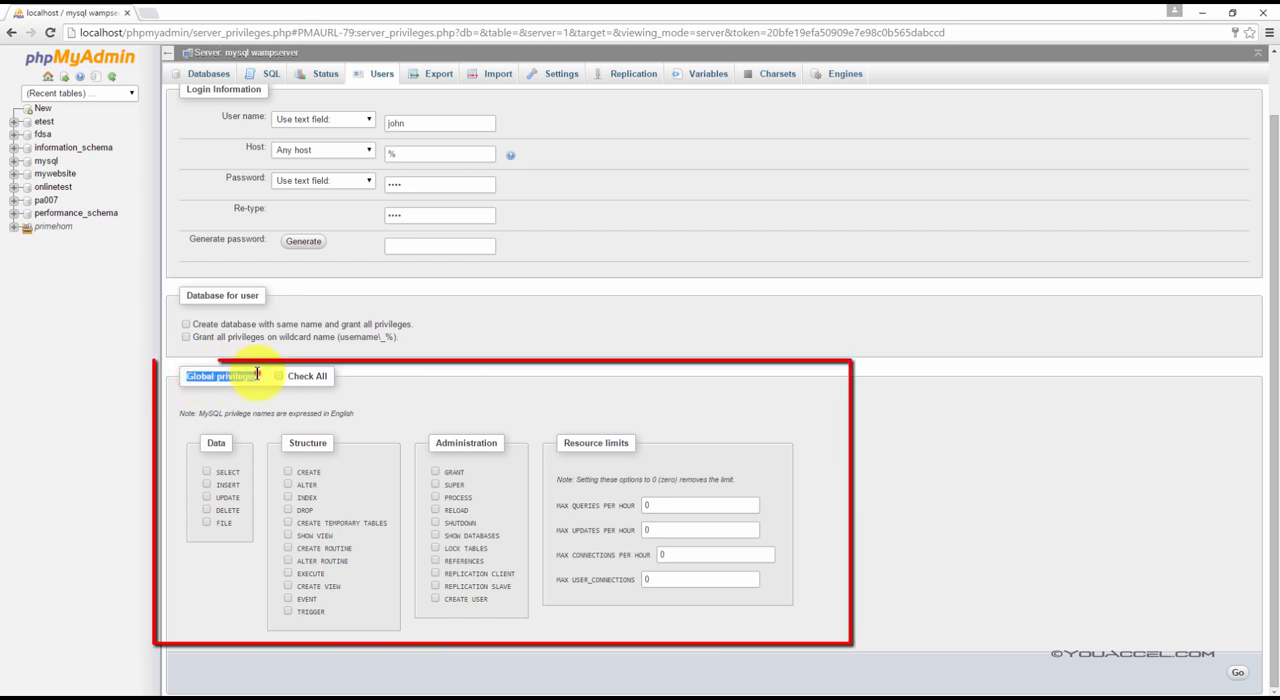
pyautogui.click(252, 373)
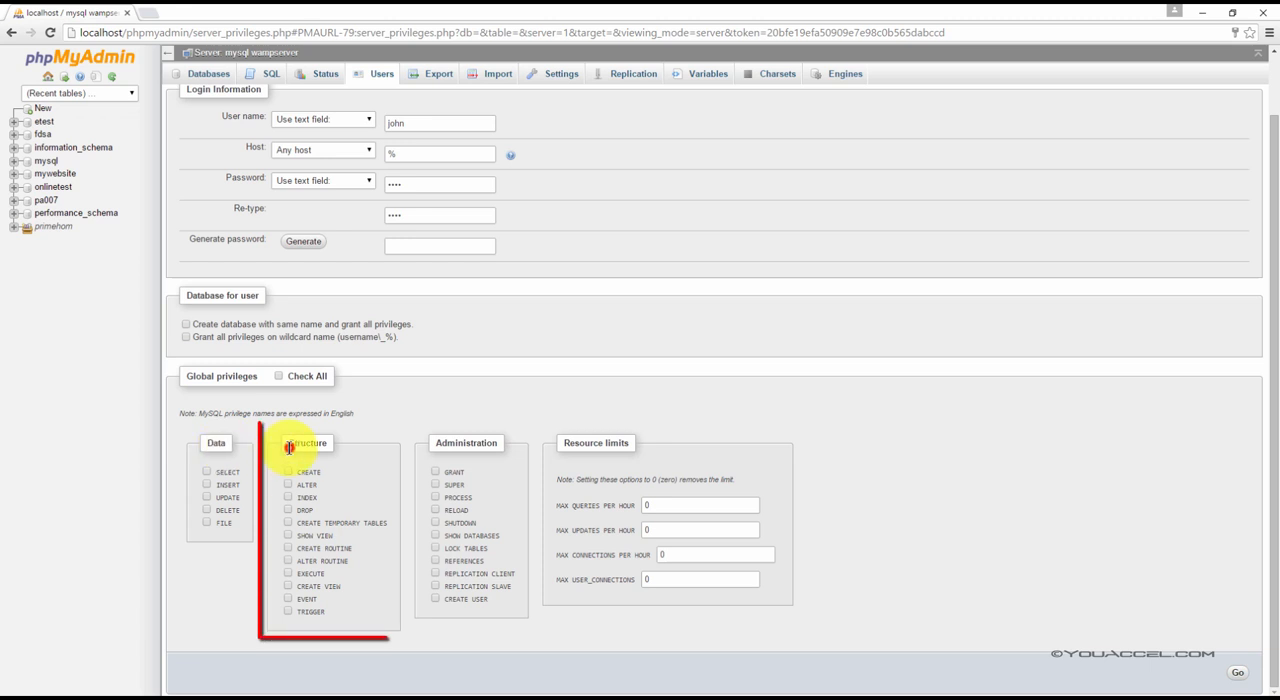
pyautogui.moveTo(289, 447); pyautogui.dragTo(311, 448)
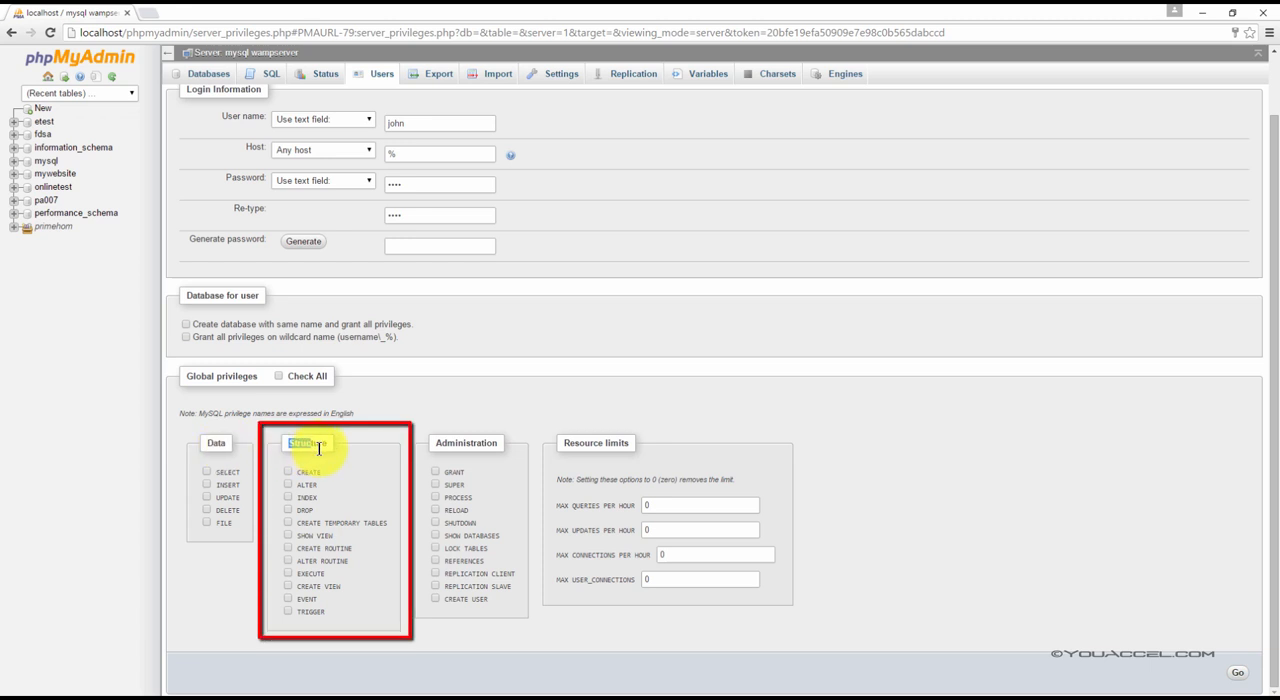
pyautogui.click(320, 447)
pyautogui.click(289, 511)
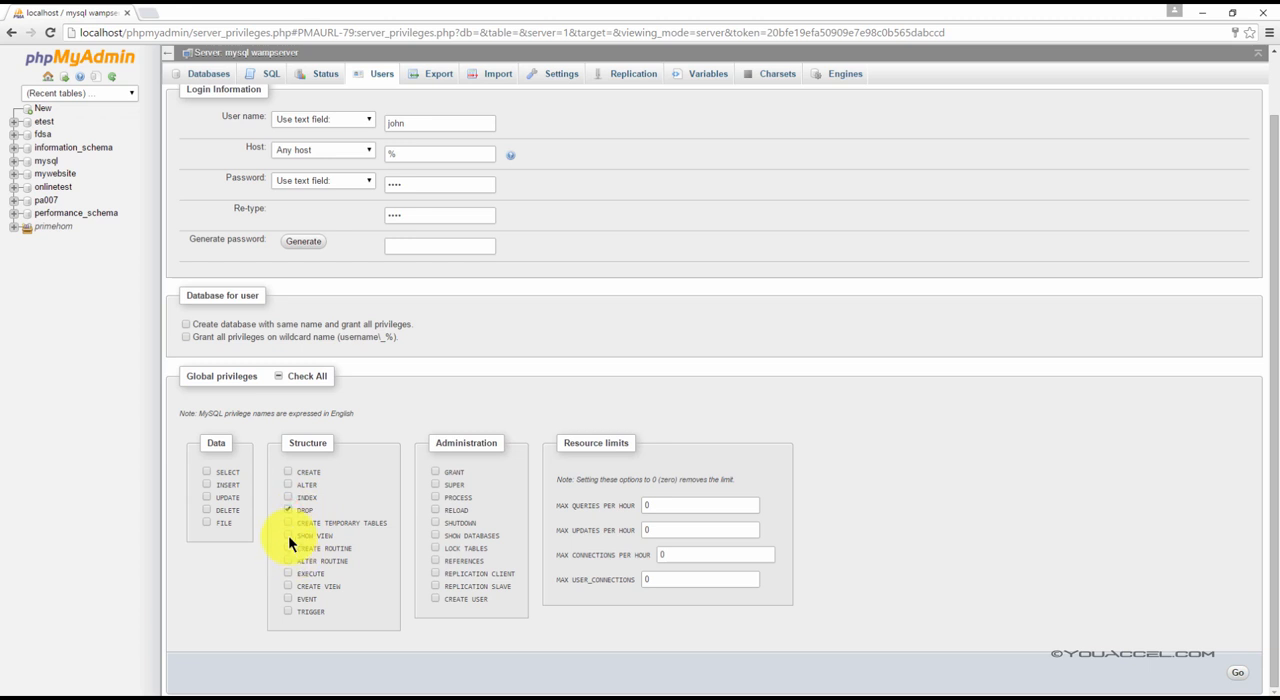
pyautogui.click(288, 510)
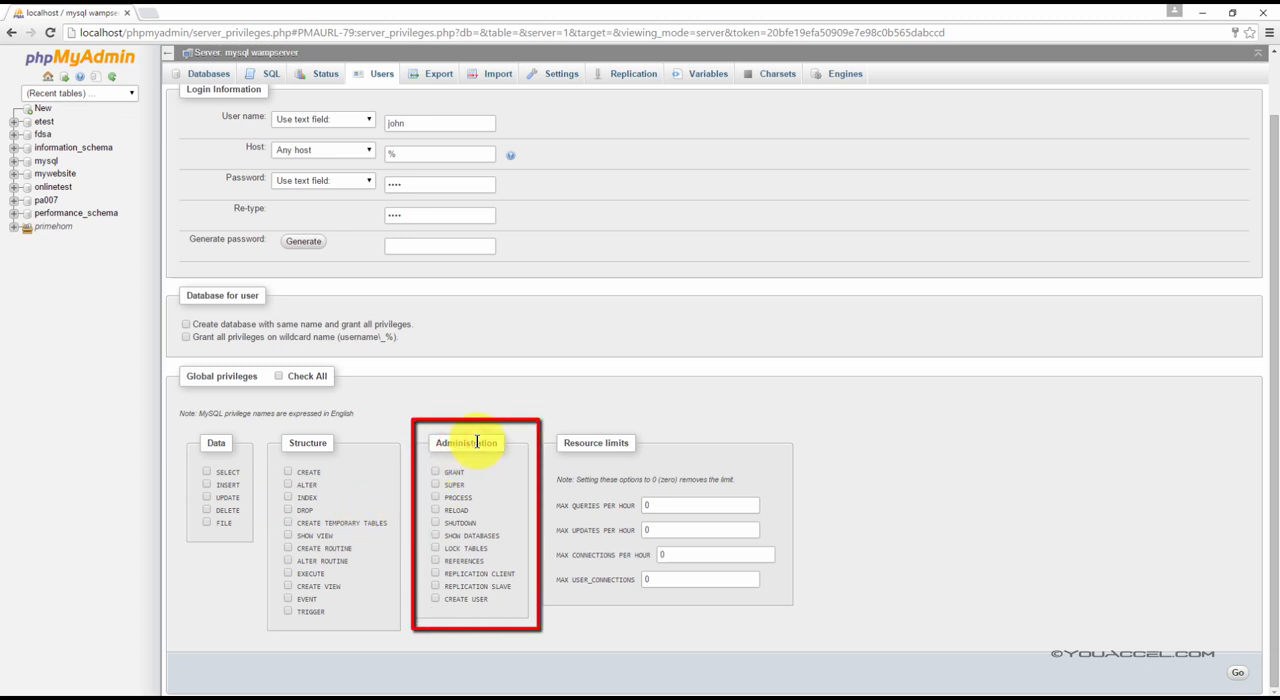
pyautogui.click(586, 442)
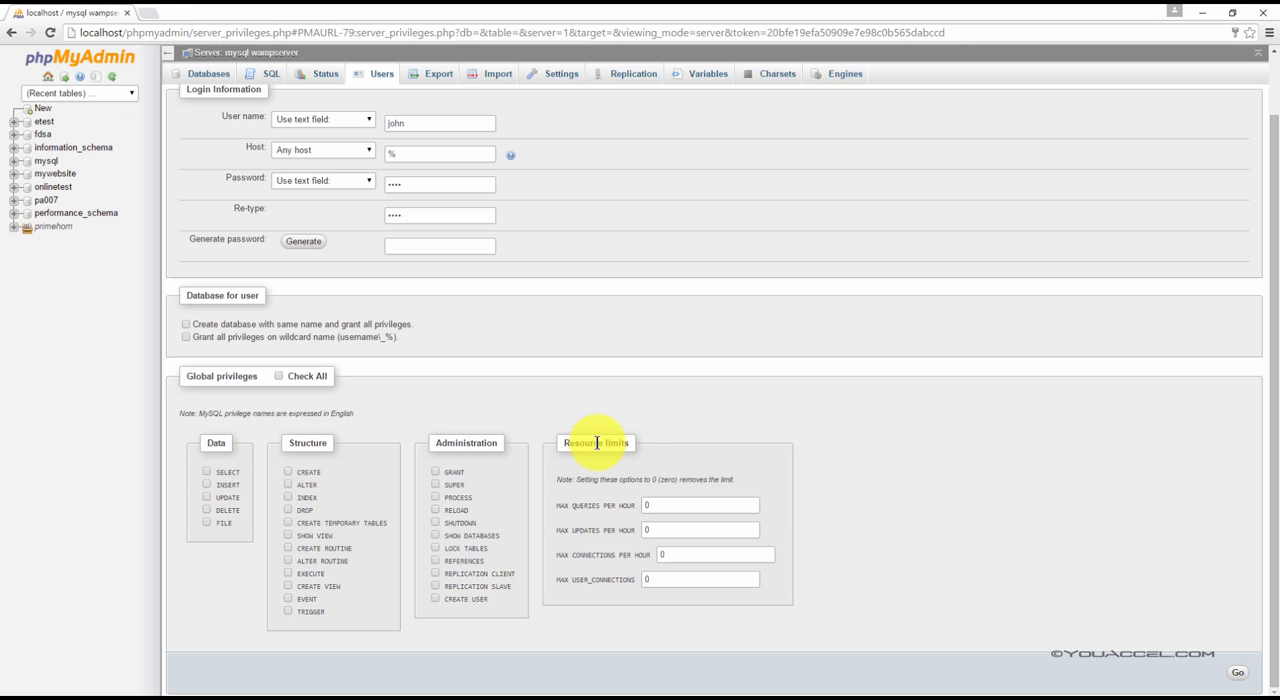
pyautogui.click(621, 442)
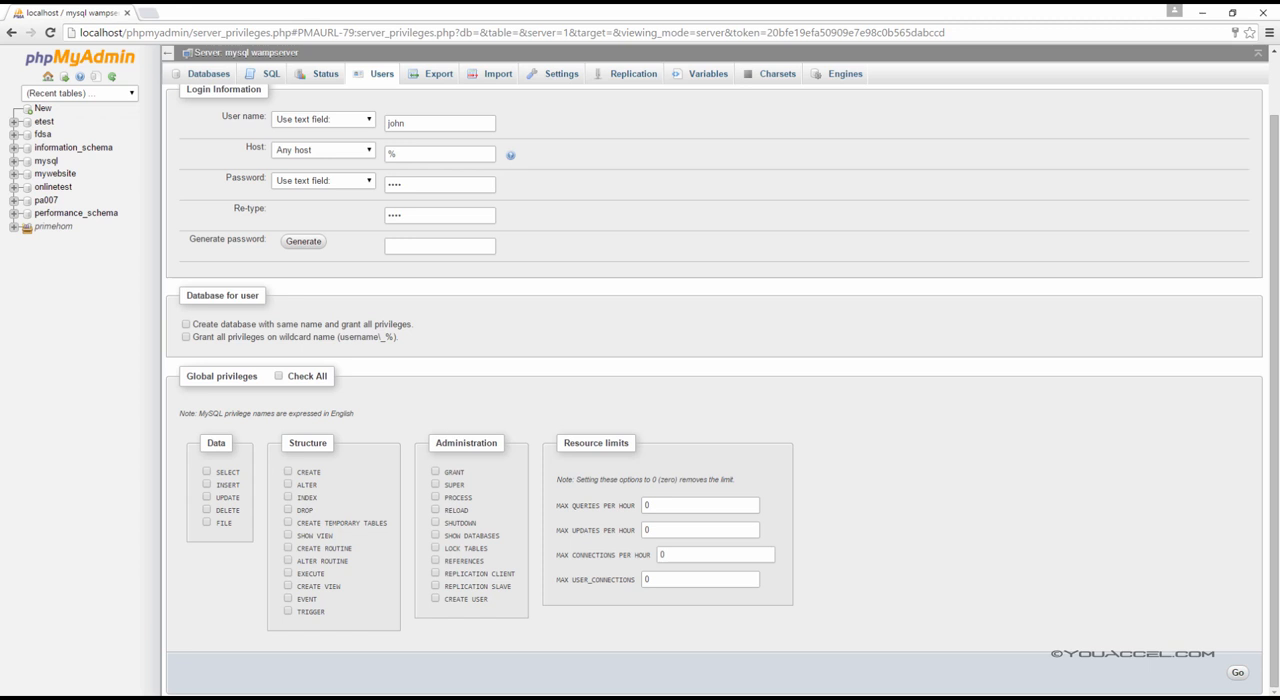
# Create the account without any global privileges and select its entry in the users overview
pyautogui.click(1239, 680)
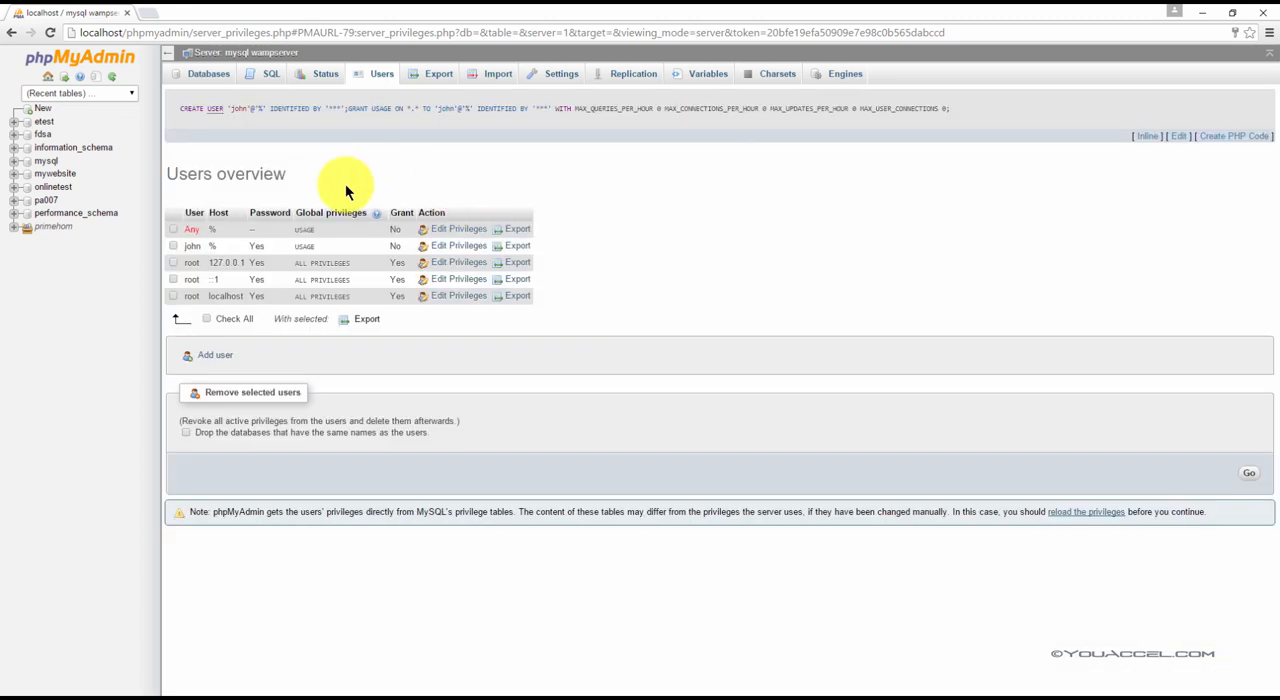
pyautogui.click(220, 244)
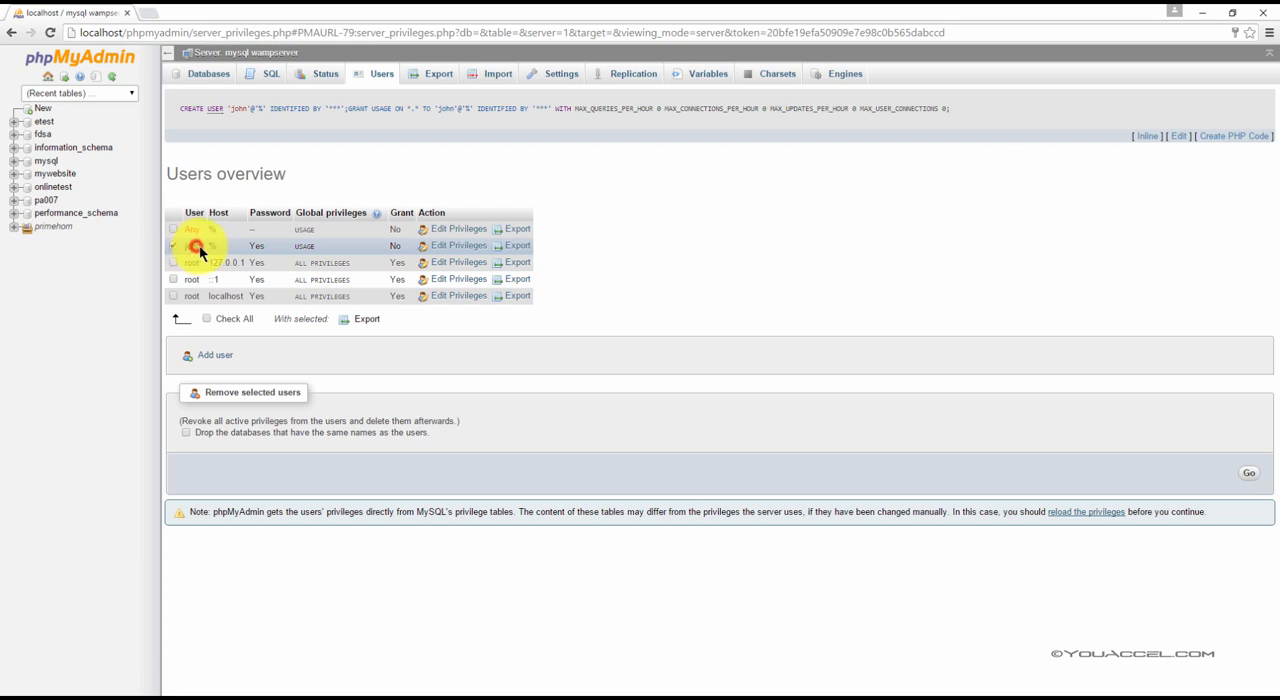